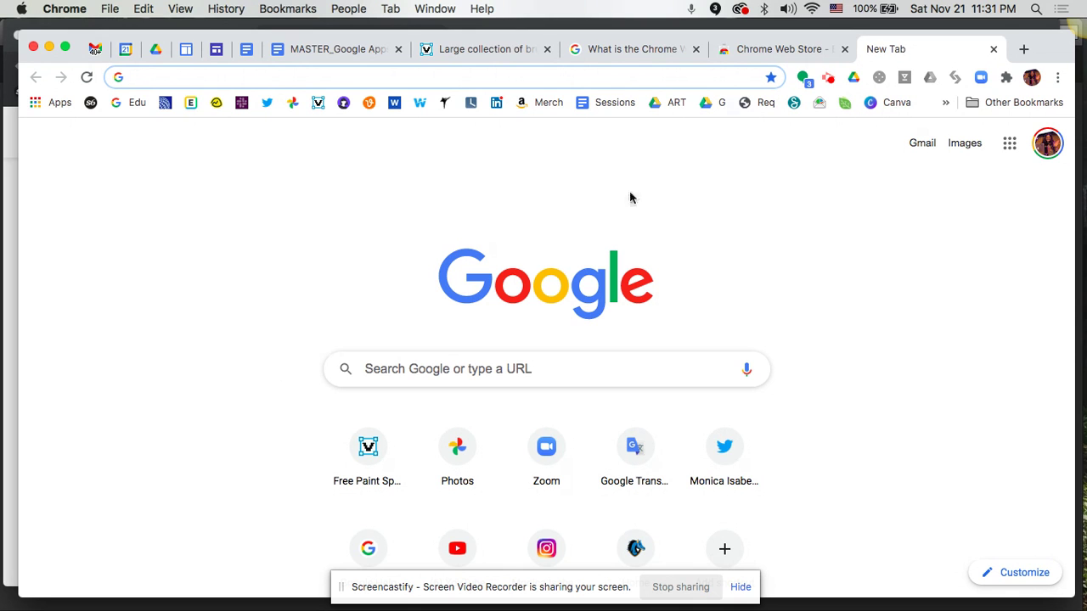
Return from the Chrome Web Store tab to the blank new tab and begin typing 'Chrome'
{"action": "left_click", "coordinate": [753, 50]}
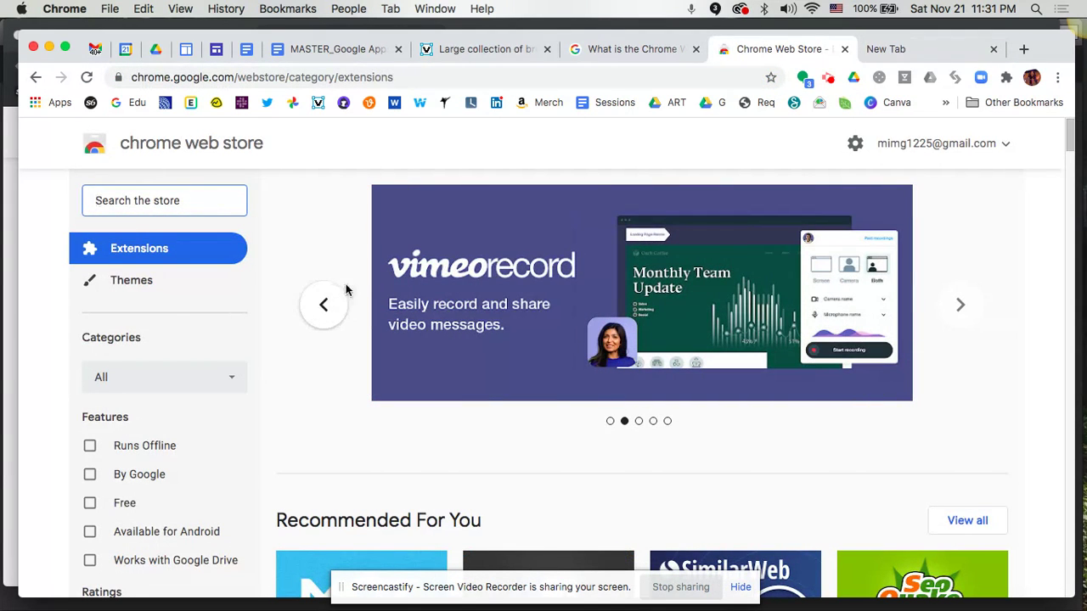
{"action": "left_click", "coordinate": [895, 53]}
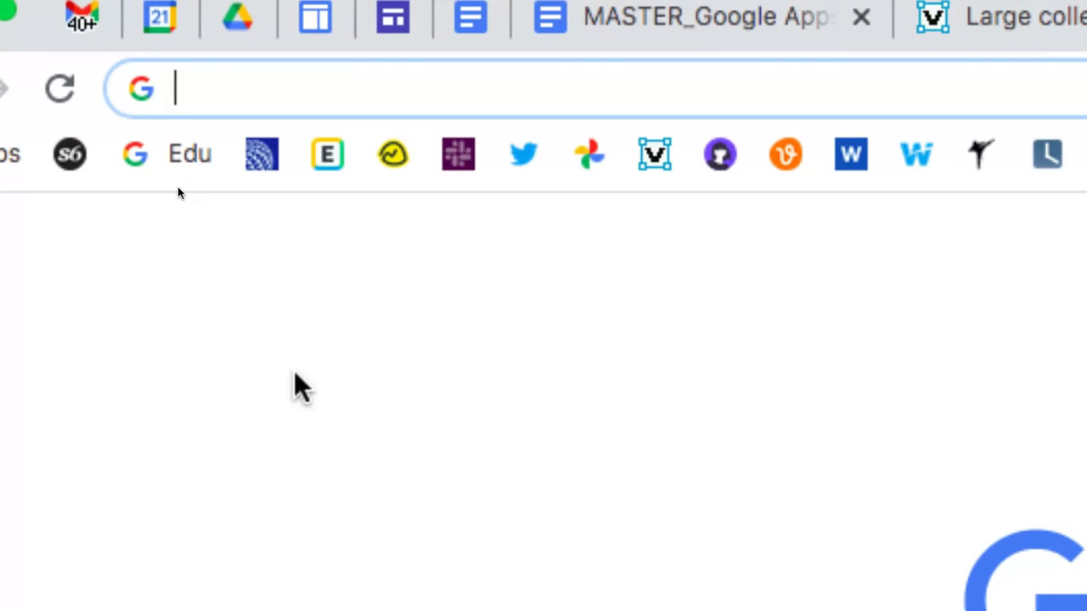
{"action": "type", "text": "Chrome"}
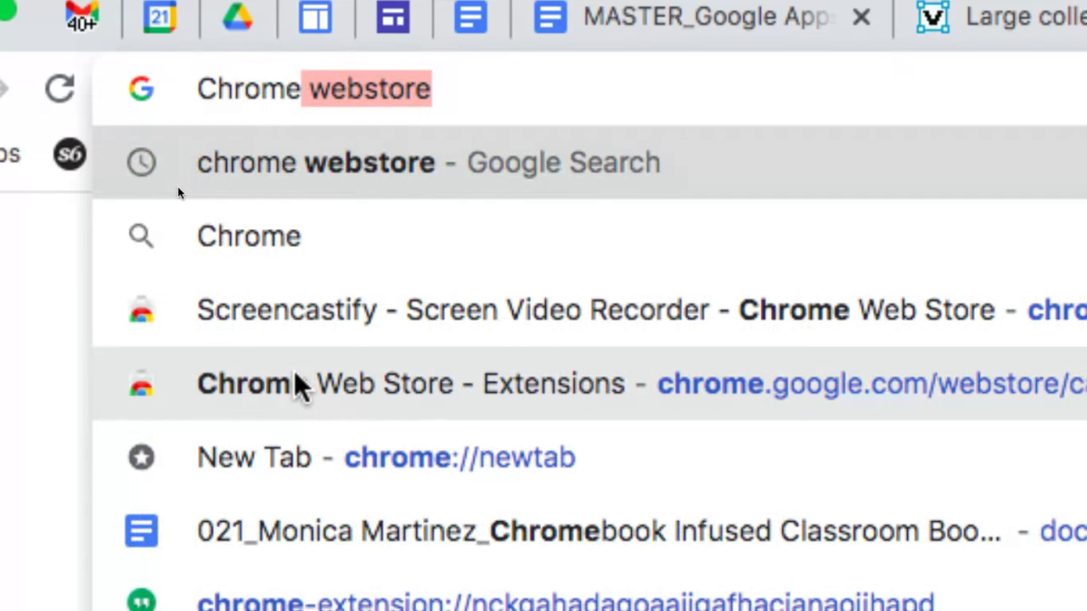
Search Google for 'chrome webstore' and open the Chrome Web Store link from the results
{"action": "left_click", "coordinate": [539, 179]}
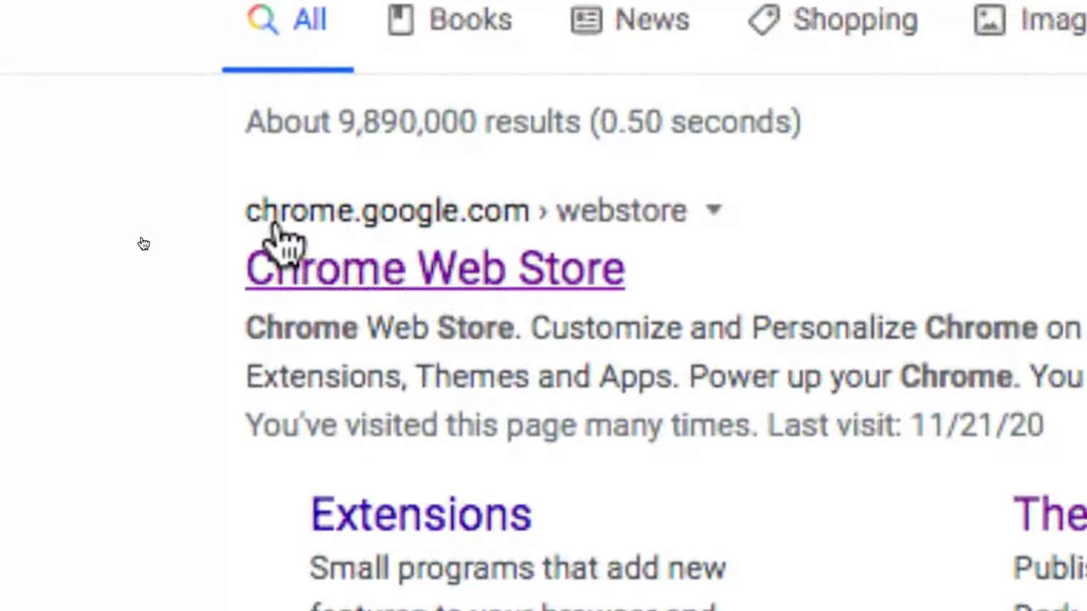
{"action": "left_click", "coordinate": [467, 272]}
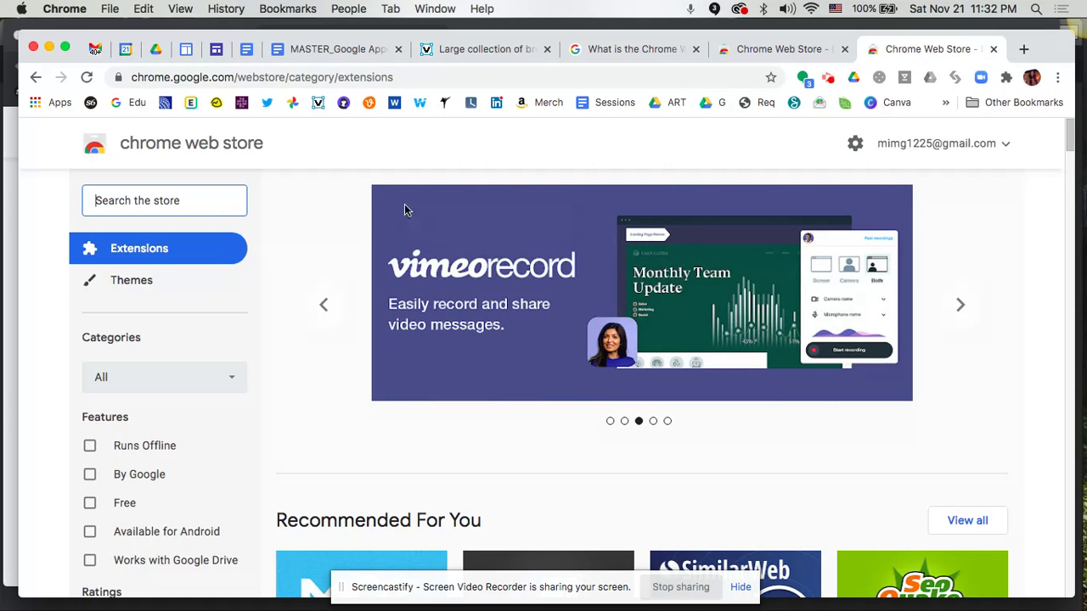
Open the Apps page in a new tab, launch PicMonkey, then close its tab
{"action": "left_click", "coordinate": [1025, 49]}
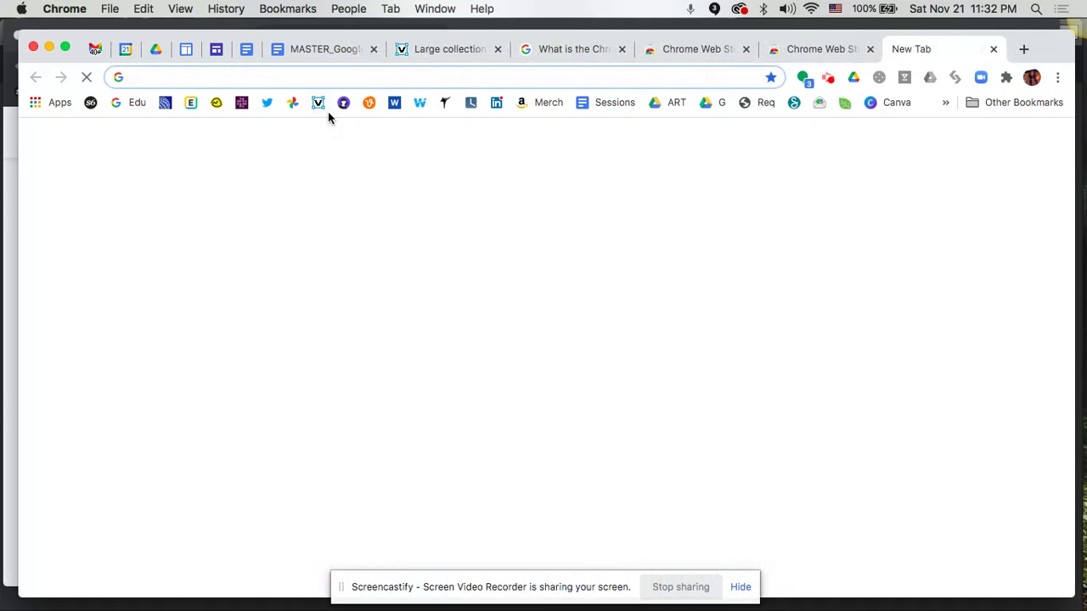
{"action": "left_click", "coordinate": [48, 104]}
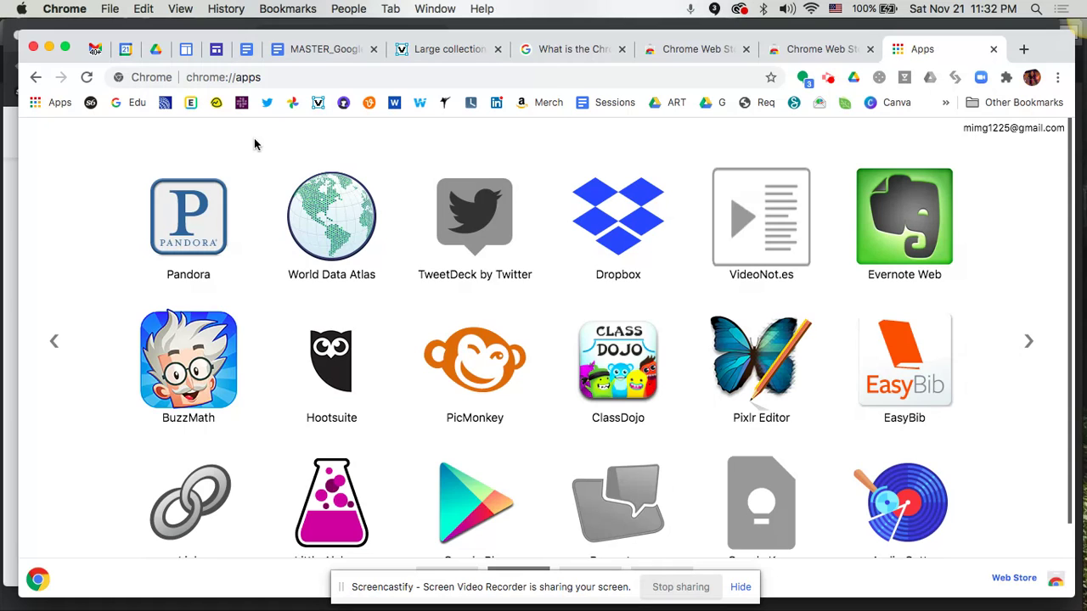
{"action": "left_click", "coordinate": [459, 358]}
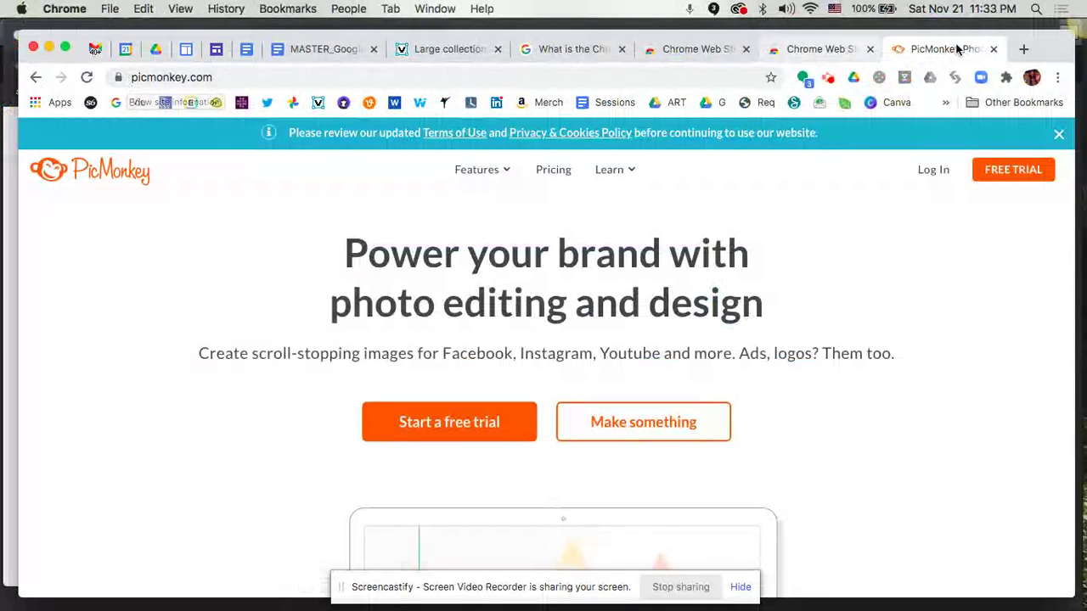
{"action": "left_click", "coordinate": [992, 49]}
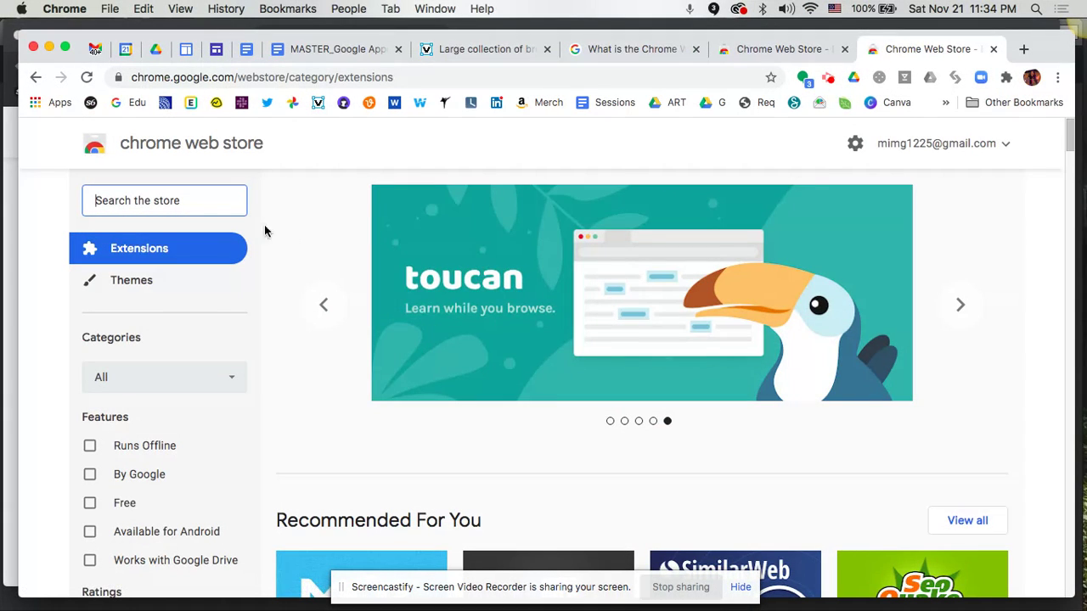
Search the store for 'Screencastify' and scroll through the results
{"action": "left_click", "coordinate": [83, 202]}
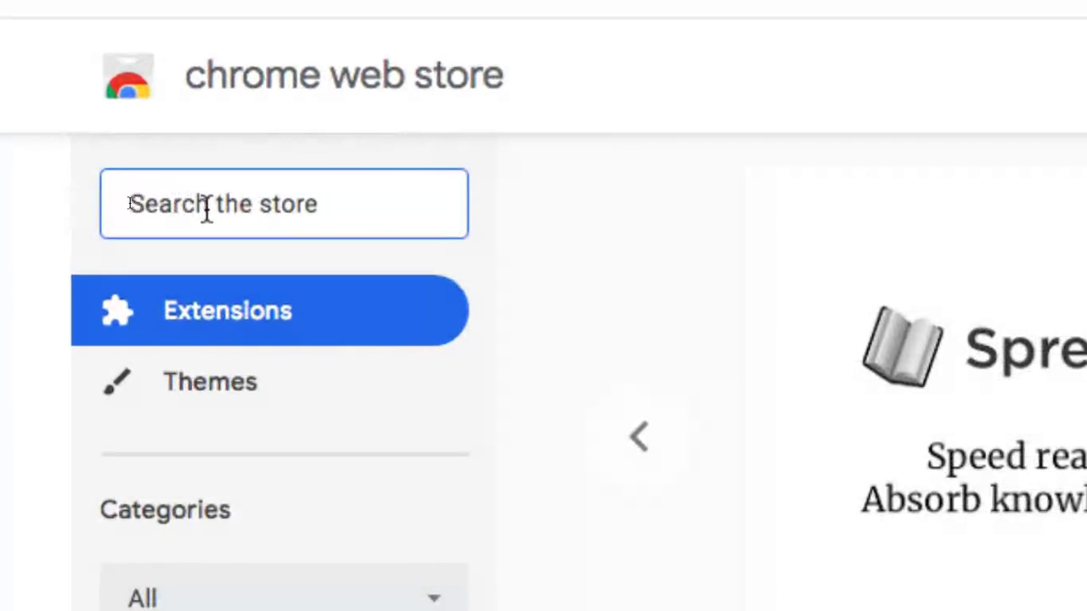
{"action": "type", "text": "Screen"}
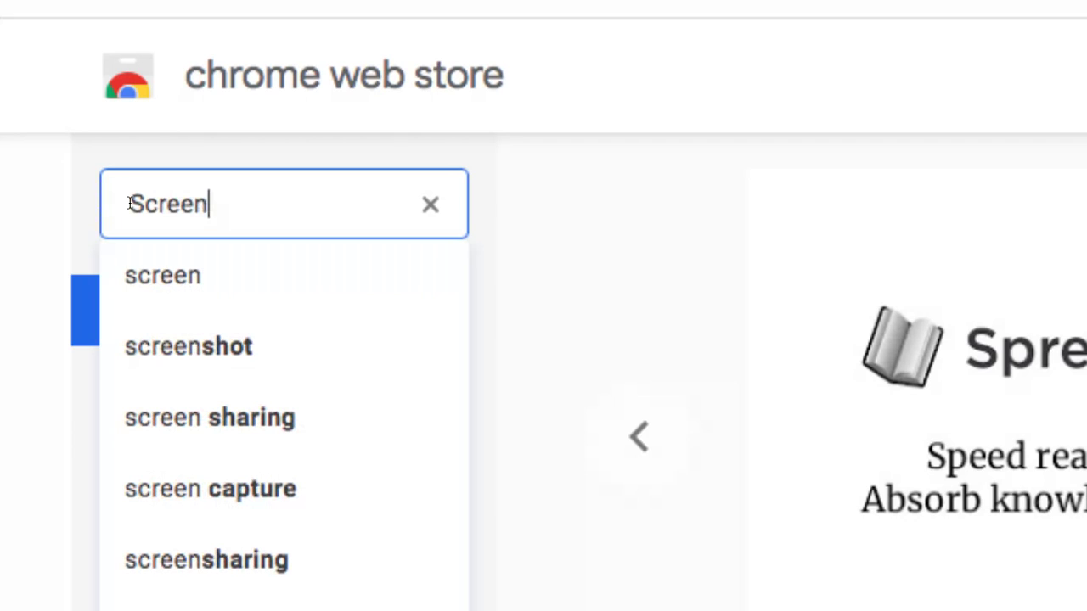
{"action": "type", "text": "castify"}
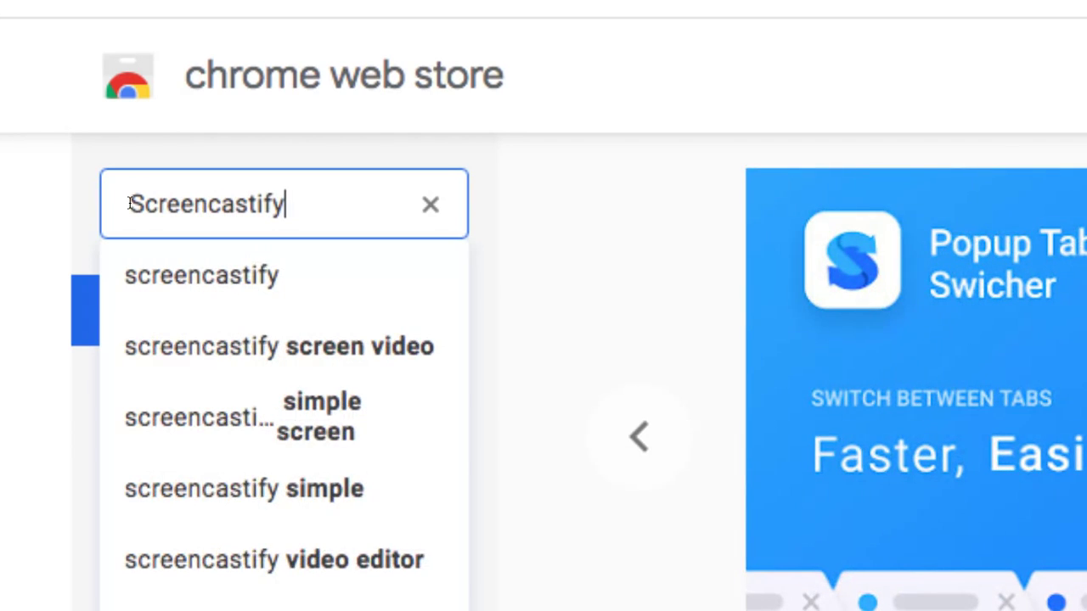
{"action": "key", "text": "Return"}
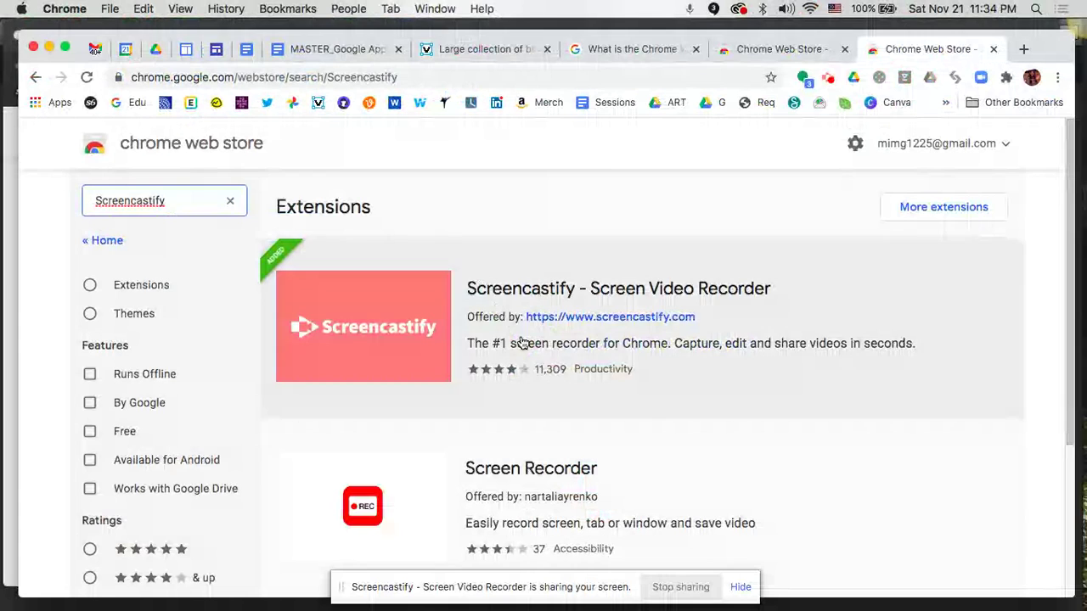
{"action": "scroll", "coordinate": [524, 349], "scroll_direction": "down", "scroll_amount": 1}
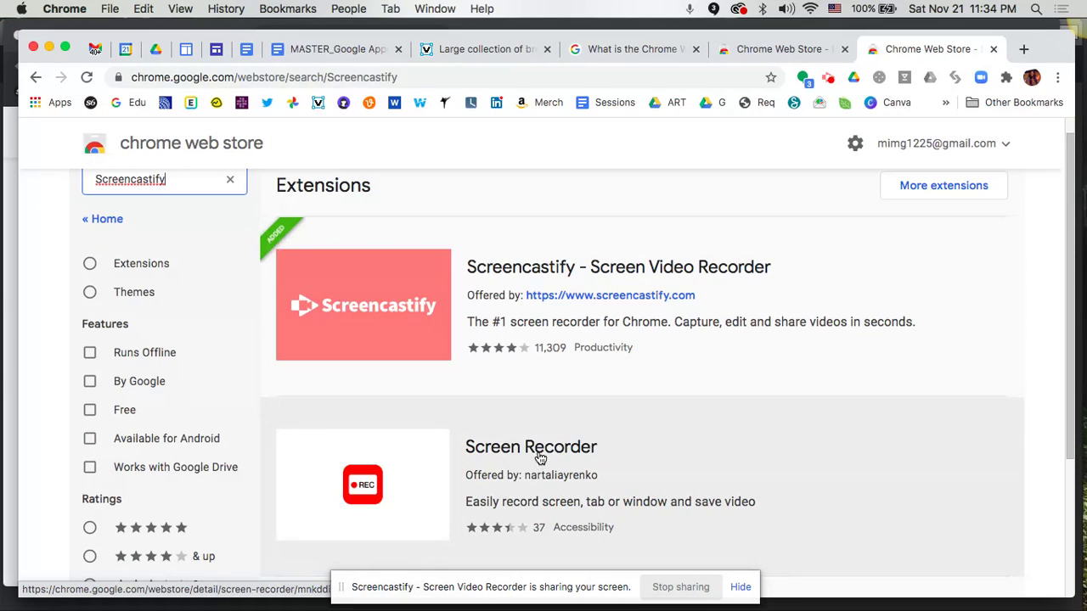
View the Screen Recorder listing, reorder two pinned toolbar extensions, and return to the store home
{"action": "left_click", "coordinate": [540, 458]}
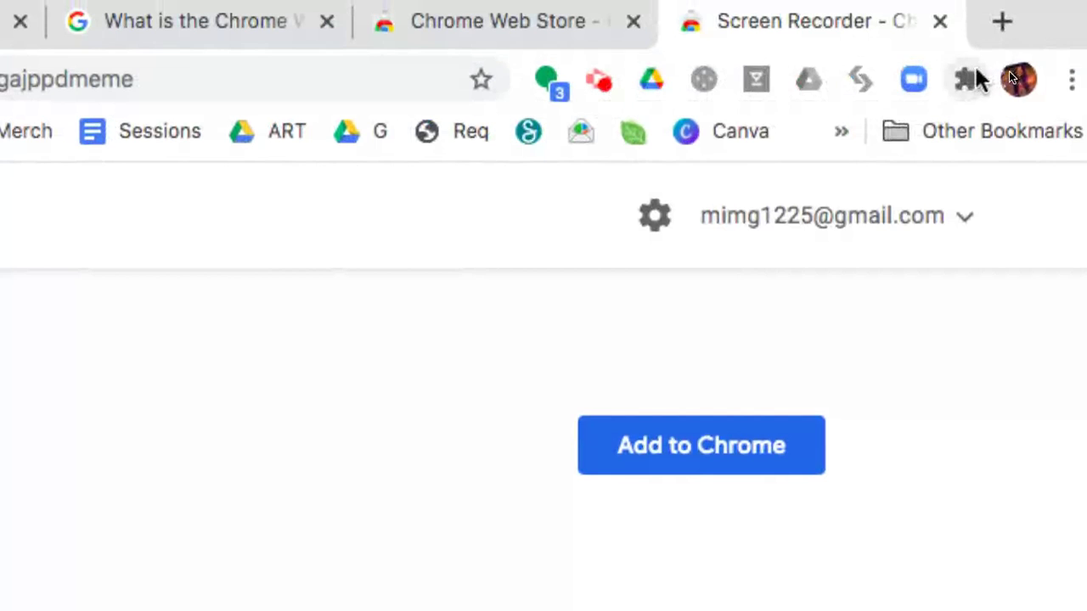
{"action": "left_click_drag", "start_coordinate": [699, 73], "coordinate": [755, 79]}
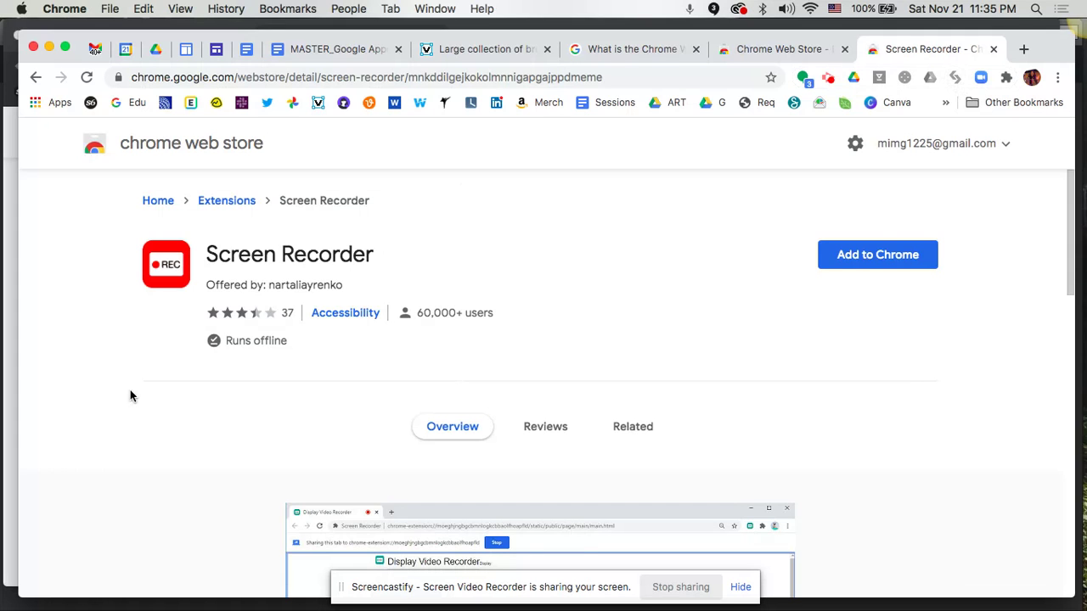
{"action": "scroll", "coordinate": [130, 393], "scroll_direction": "down", "scroll_amount": 5}
{"action": "scroll", "coordinate": [129, 393], "scroll_direction": "up", "scroll_amount": 5}
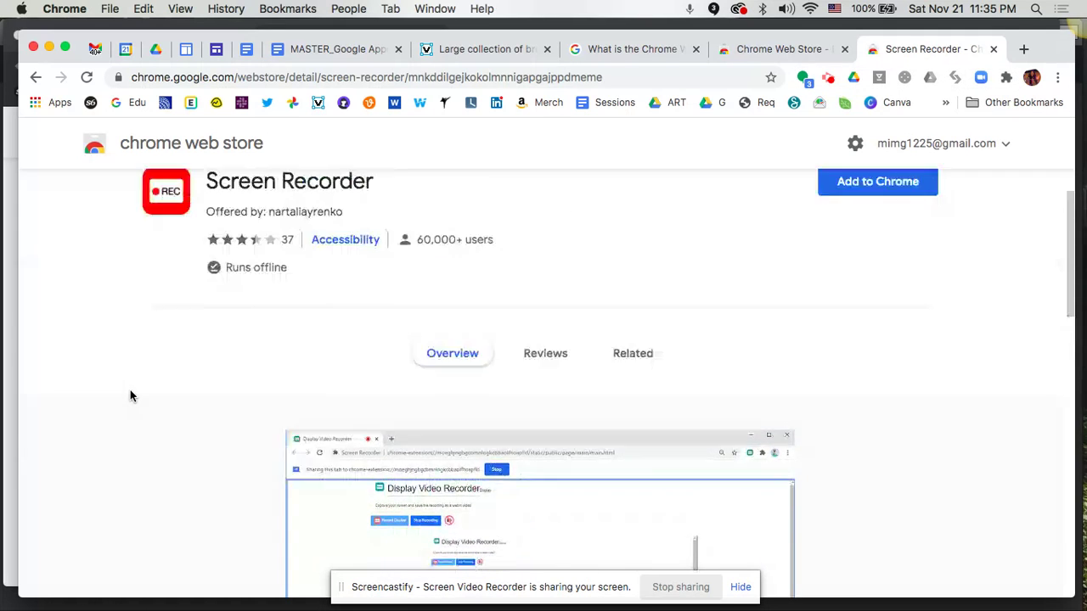
{"action": "left_click", "coordinate": [126, 151]}
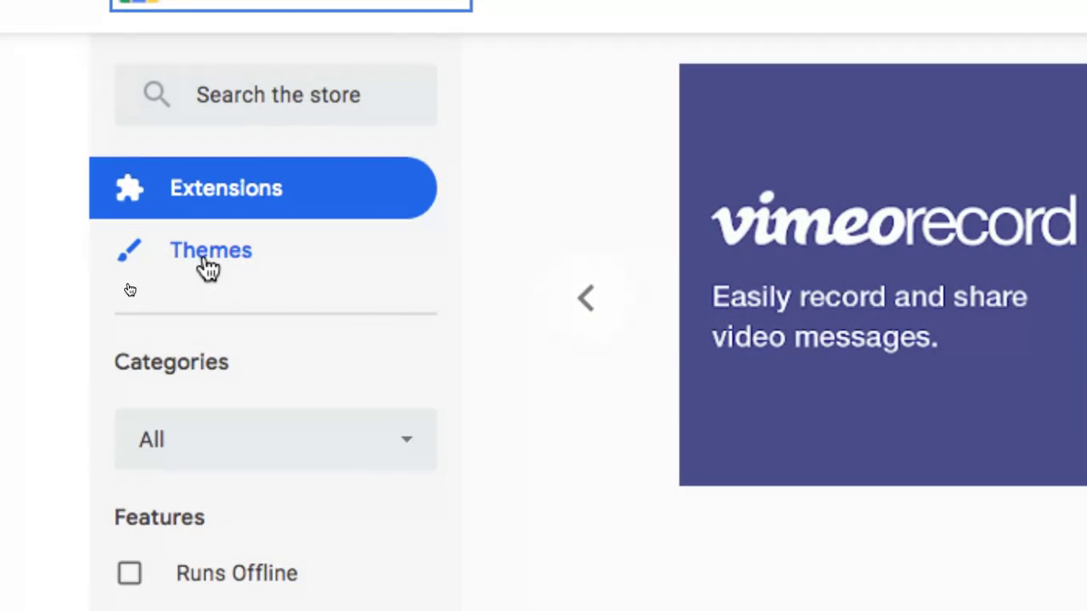
Open Themes and scroll through the Dark & Black Themes and Space Exploration rows
{"action": "left_click", "coordinate": [208, 268]}
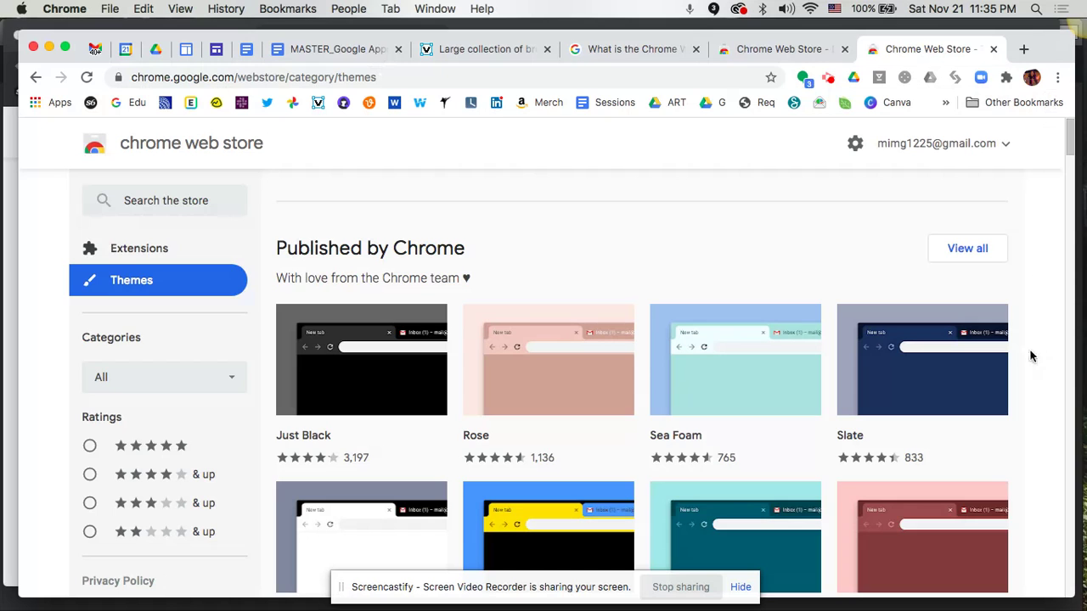
{"action": "scroll", "coordinate": [1027, 361], "scroll_direction": "down", "scroll_amount": 2}
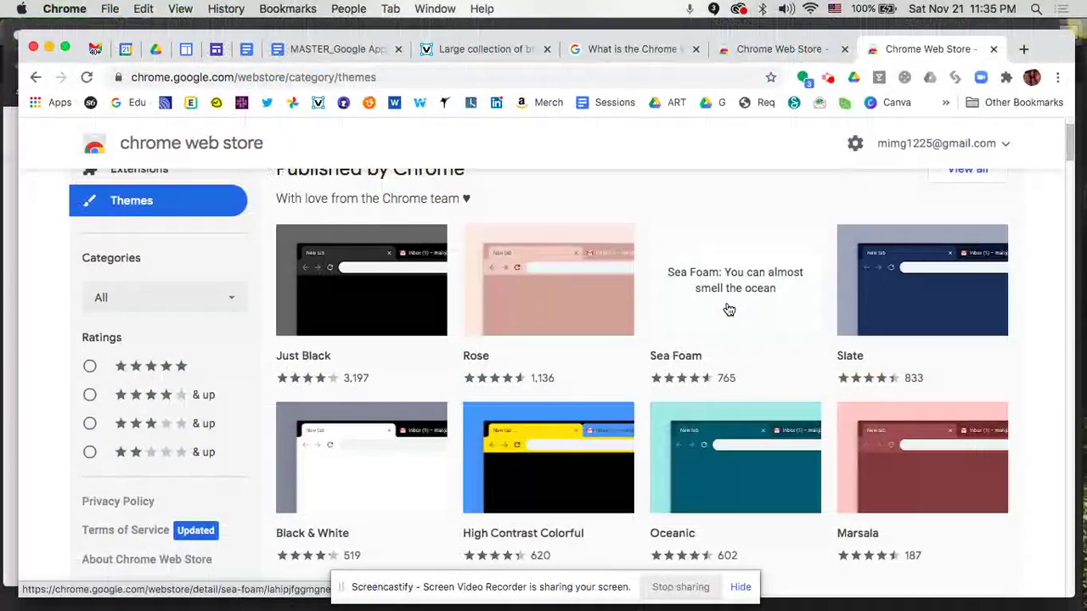
{"action": "scroll", "coordinate": [729, 310], "scroll_direction": "down", "scroll_amount": 6}
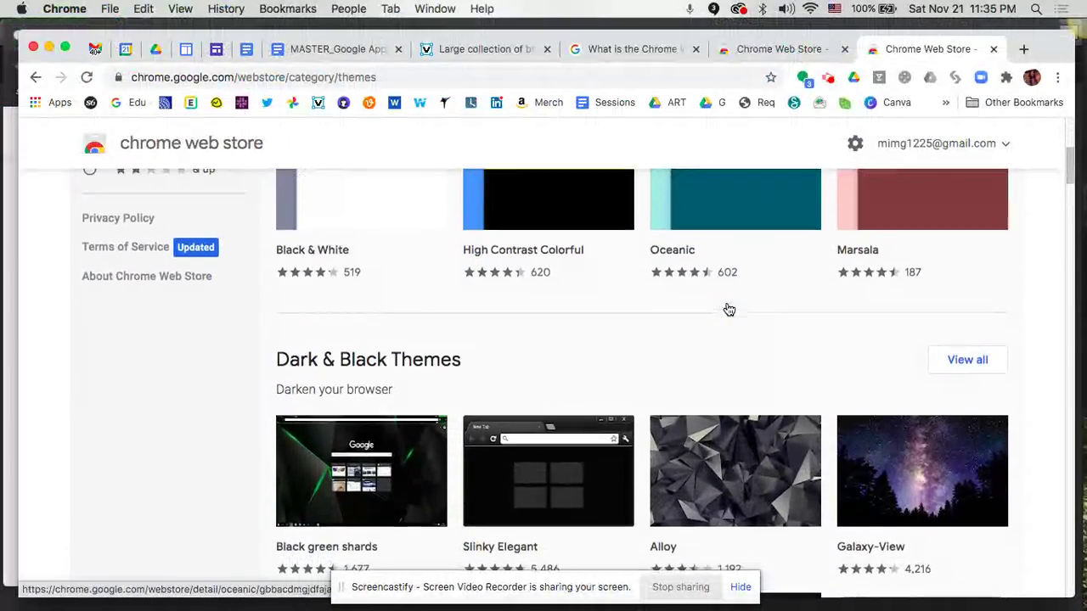
{"action": "scroll", "coordinate": [729, 309], "scroll_direction": "up", "scroll_amount": 2}
{"action": "scroll", "coordinate": [729, 309], "scroll_direction": "down", "scroll_amount": 4}
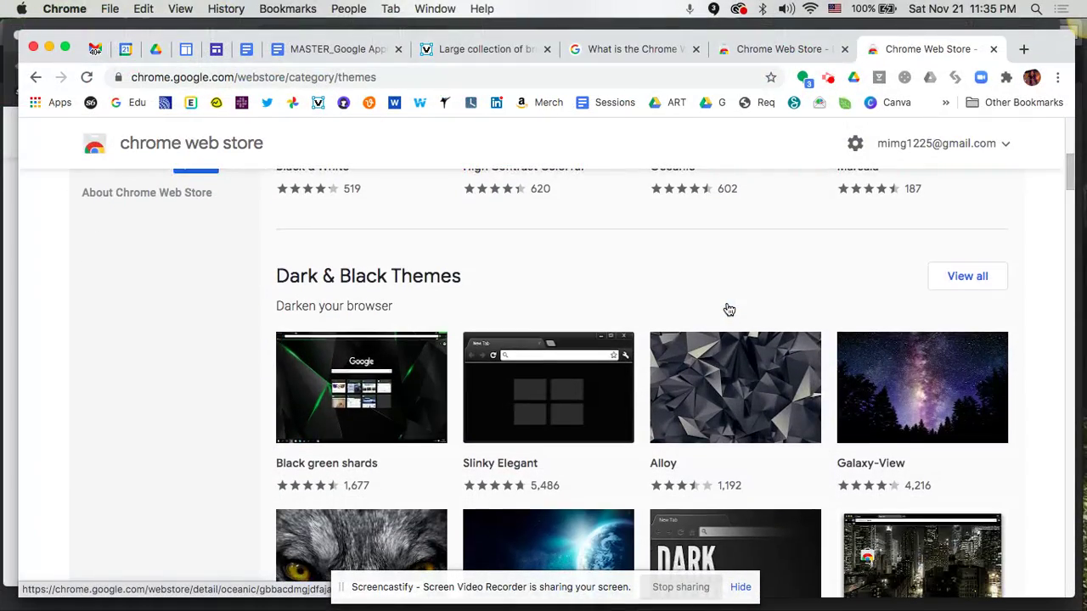
{"action": "scroll", "coordinate": [729, 310], "scroll_direction": "down", "scroll_amount": 3}
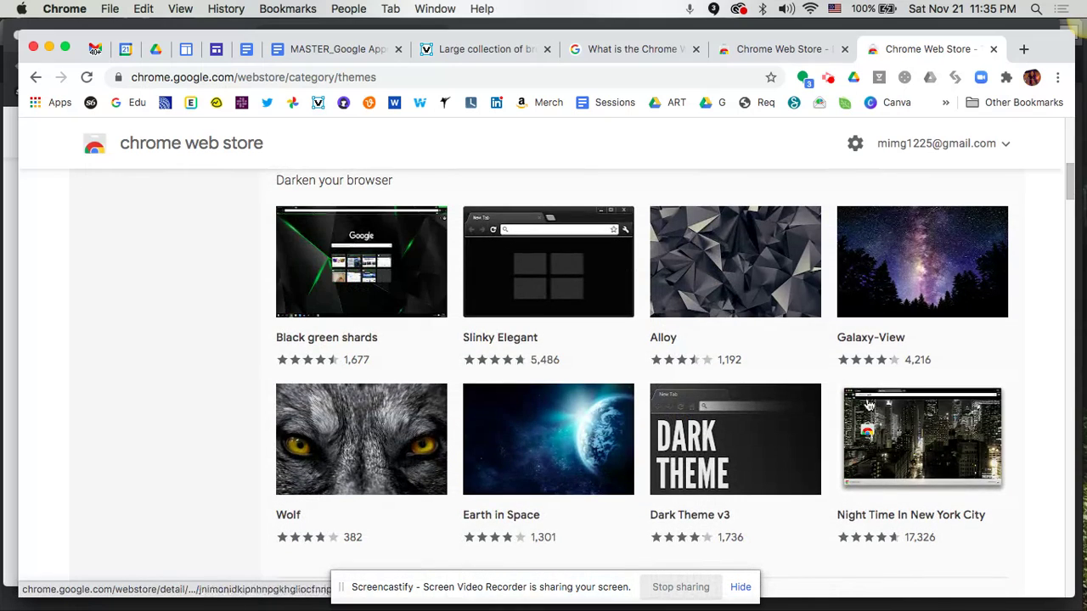
{"action": "scroll", "coordinate": [733, 441], "scroll_direction": "down", "scroll_amount": 10}
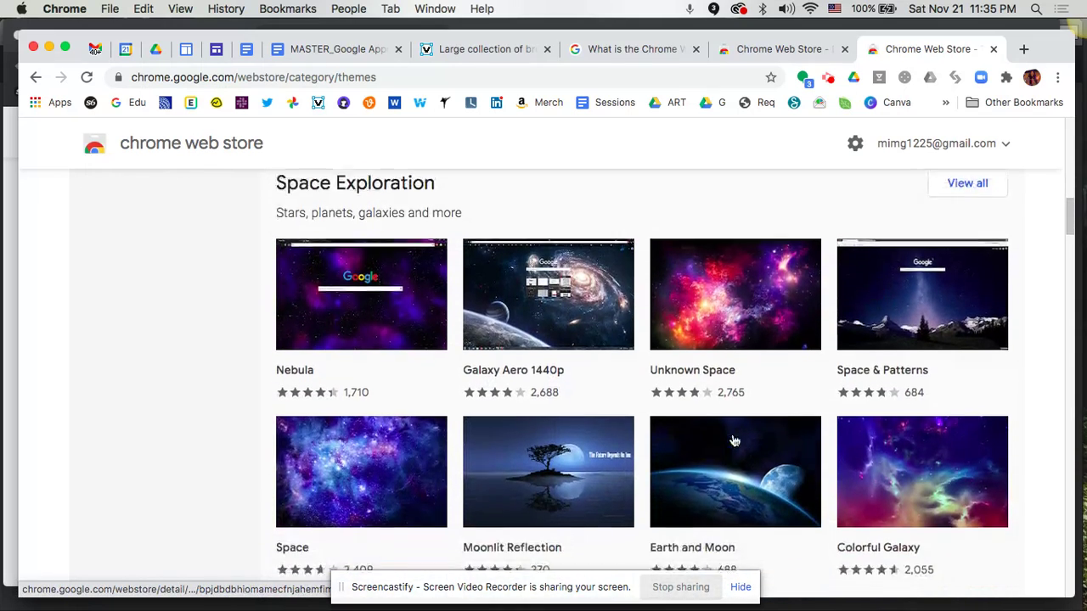
{"action": "scroll", "coordinate": [734, 441], "scroll_direction": "down", "scroll_amount": 1}
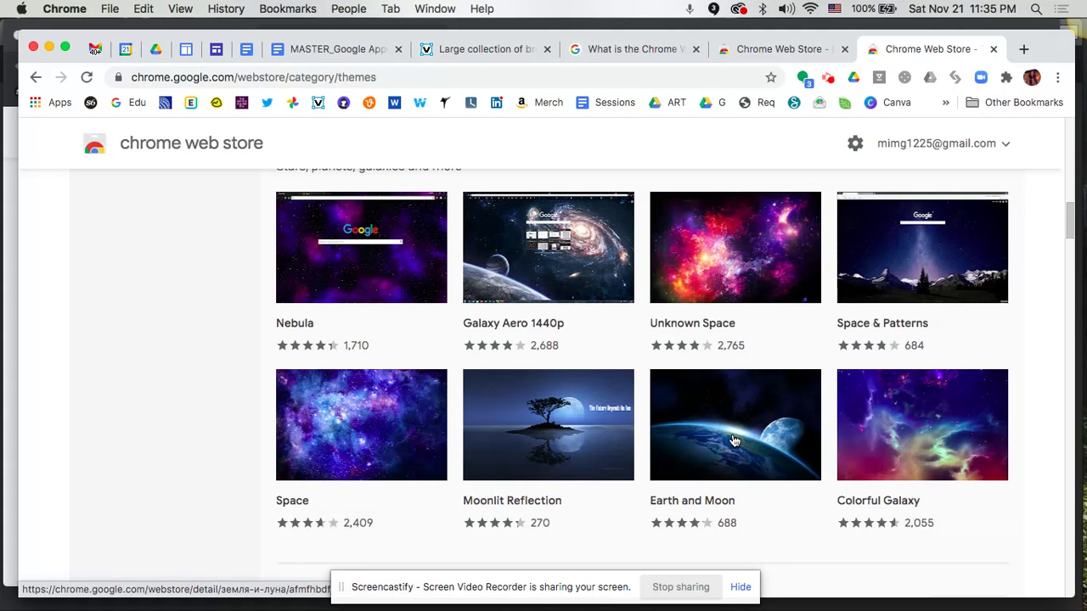
{"action": "scroll", "coordinate": [667, 373], "scroll_direction": "up", "scroll_amount": 20}
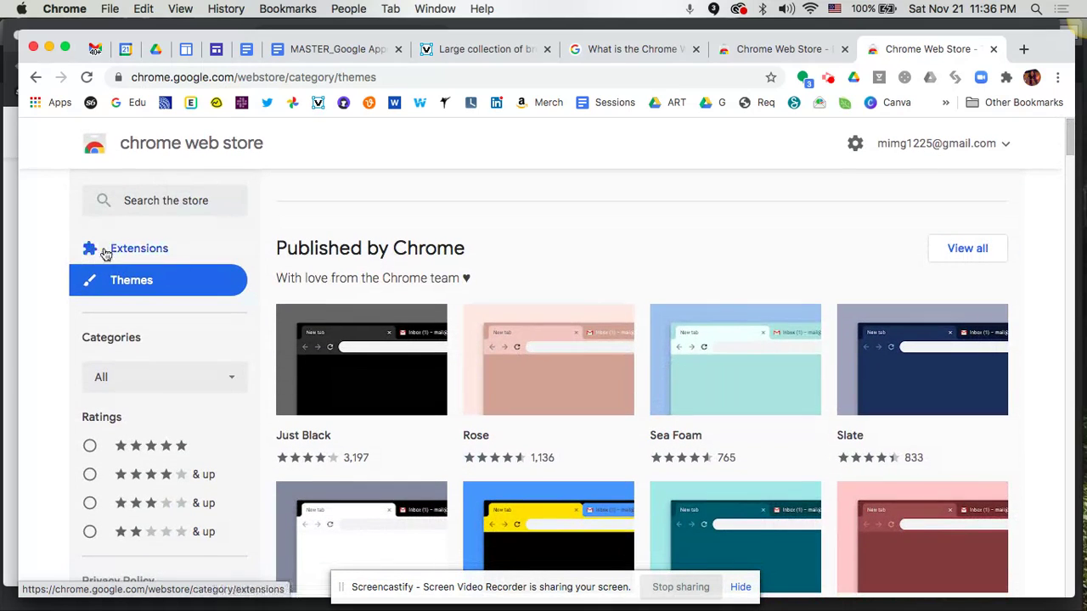
{"action": "scroll", "coordinate": [40, 416], "scroll_direction": "down", "scroll_amount": 4}
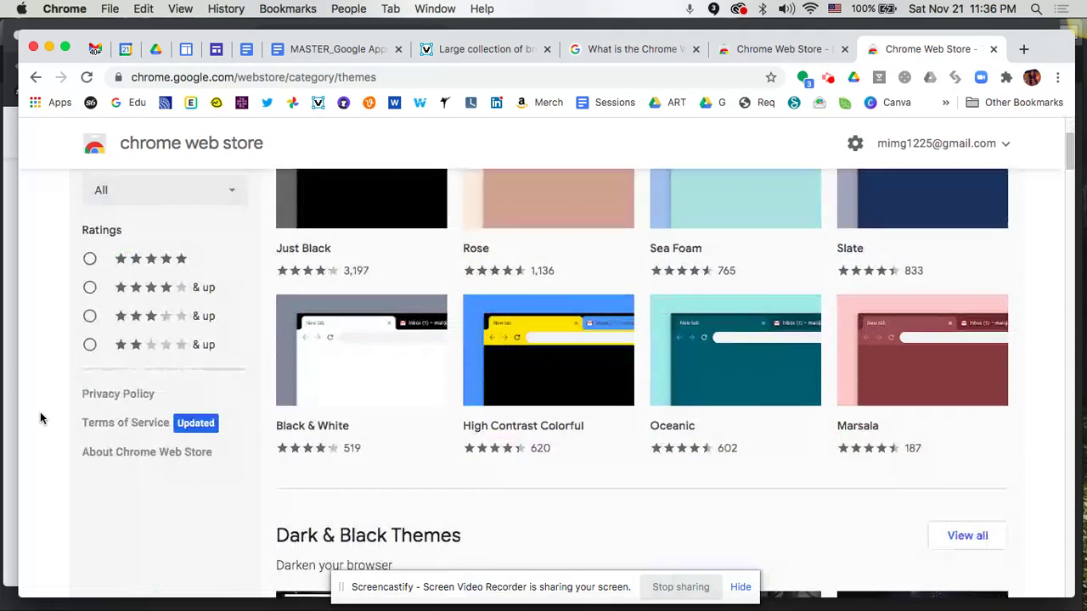
{"action": "scroll", "coordinate": [240, 258], "scroll_direction": "up", "scroll_amount": 1}
Dismiss the theme categories list unchanged and switch from Themes to the Extensions section
{"action": "left_click", "coordinate": [231, 208]}
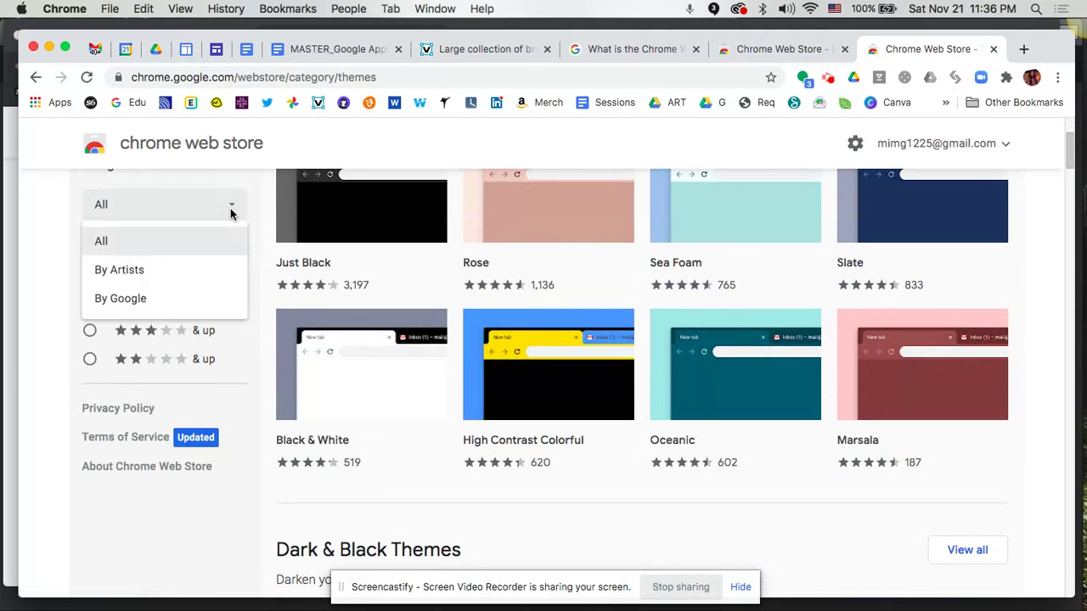
{"action": "left_click", "coordinate": [120, 212]}
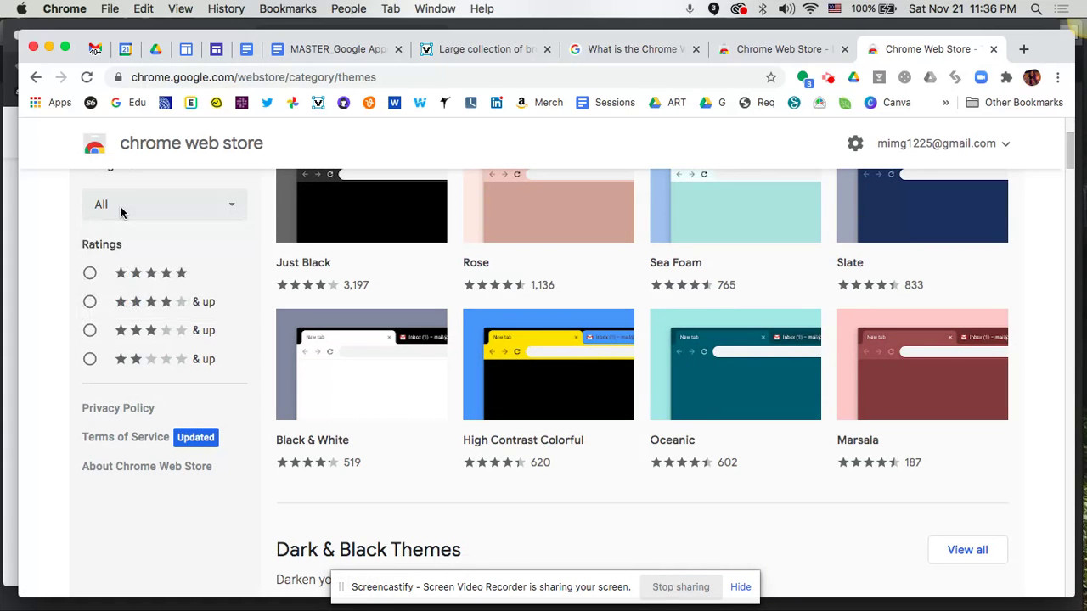
{"action": "scroll", "coordinate": [122, 213], "scroll_direction": "up", "scroll_amount": 4}
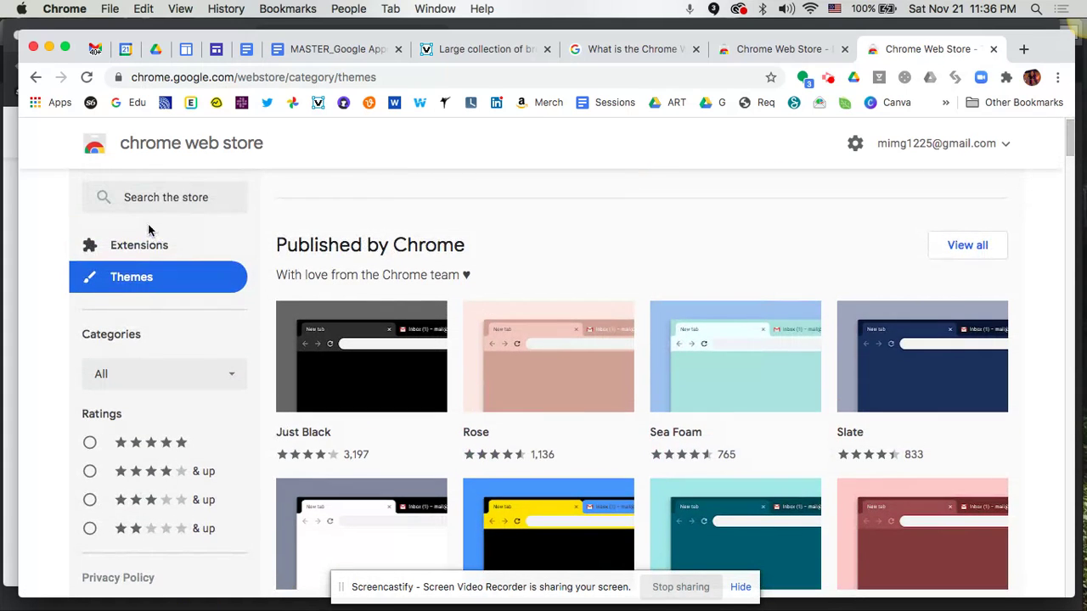
{"action": "left_click", "coordinate": [143, 245]}
{"action": "scroll", "coordinate": [195, 335], "scroll_direction": "down", "scroll_amount": 3}
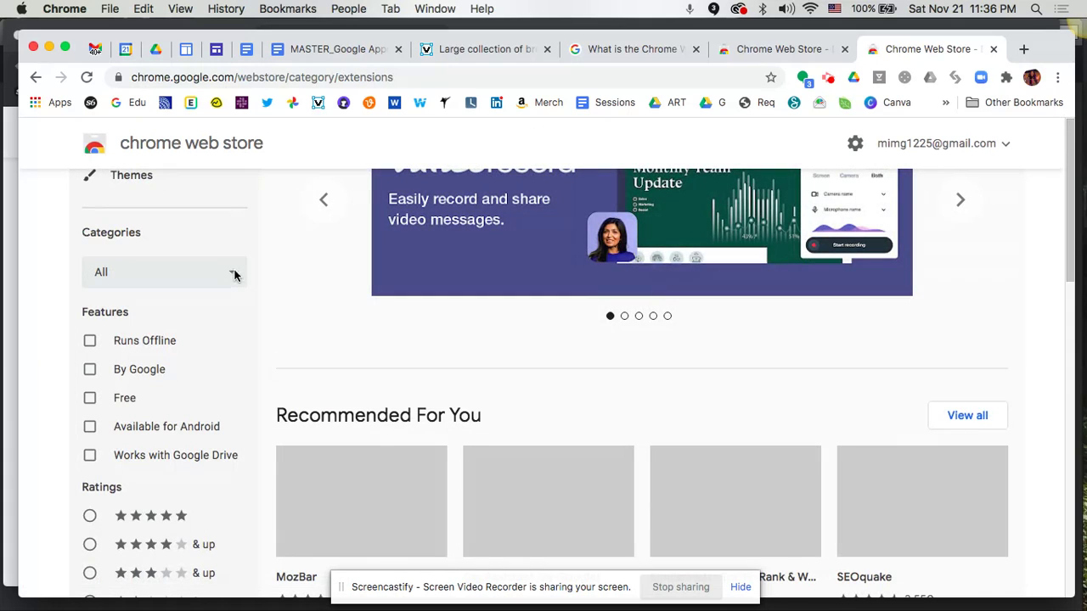
{"action": "key", "text": "super+bracketleft"}
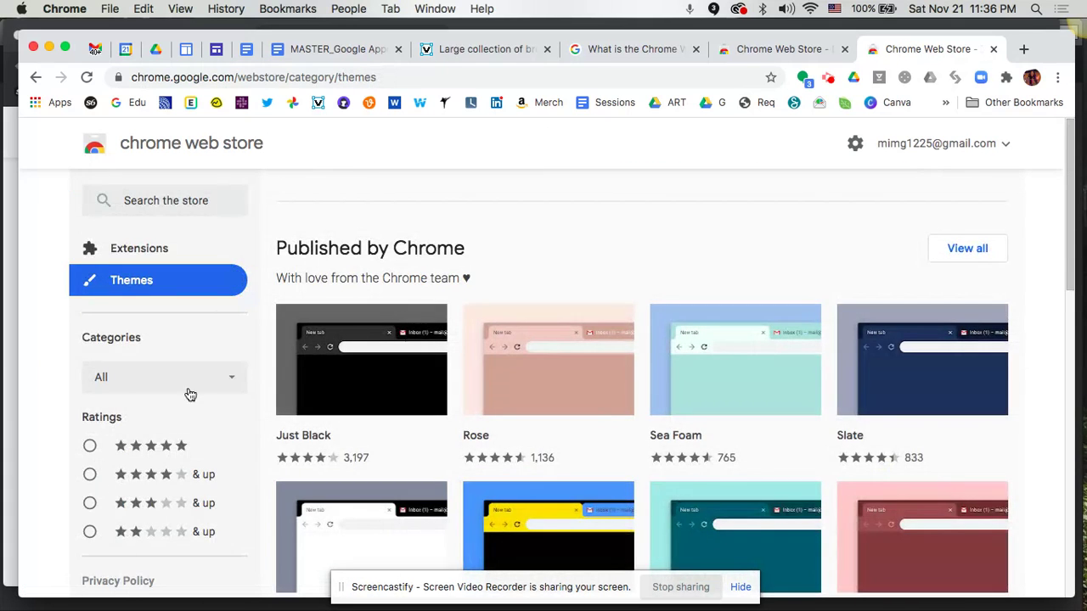
{"action": "scroll", "coordinate": [190, 395], "scroll_direction": "down", "scroll_amount": 3}
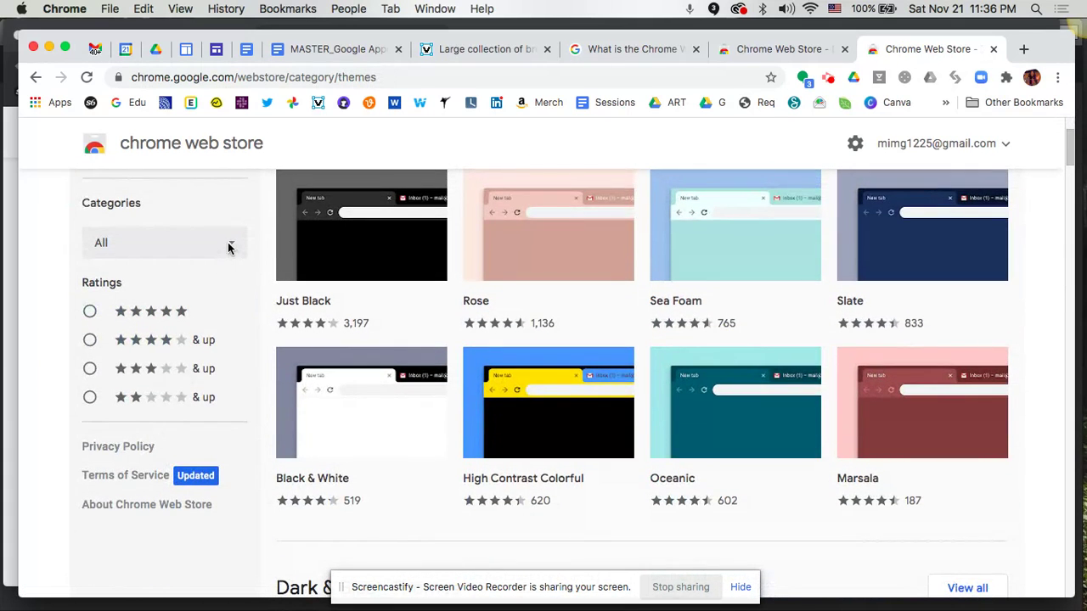
{"action": "scroll", "coordinate": [212, 245], "scroll_direction": "up", "scroll_amount": 3}
{"action": "left_click", "coordinate": [160, 248]}
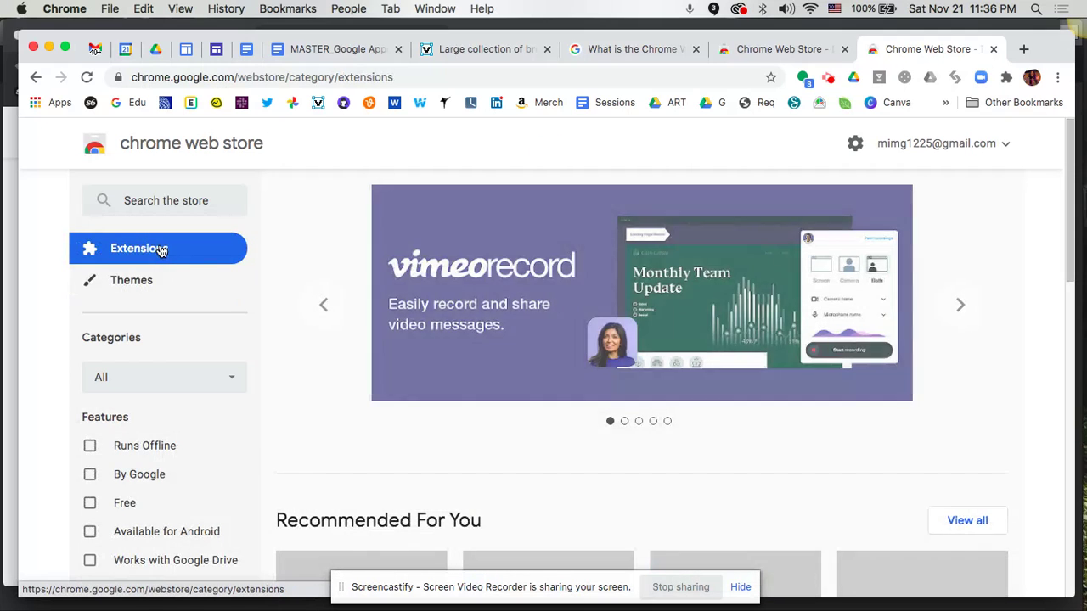
Review the extension categories list, leaving the filter on All, and scroll back up
{"action": "left_click", "coordinate": [231, 381]}
{"action": "scroll", "coordinate": [231, 382], "scroll_direction": "down", "scroll_amount": 3}
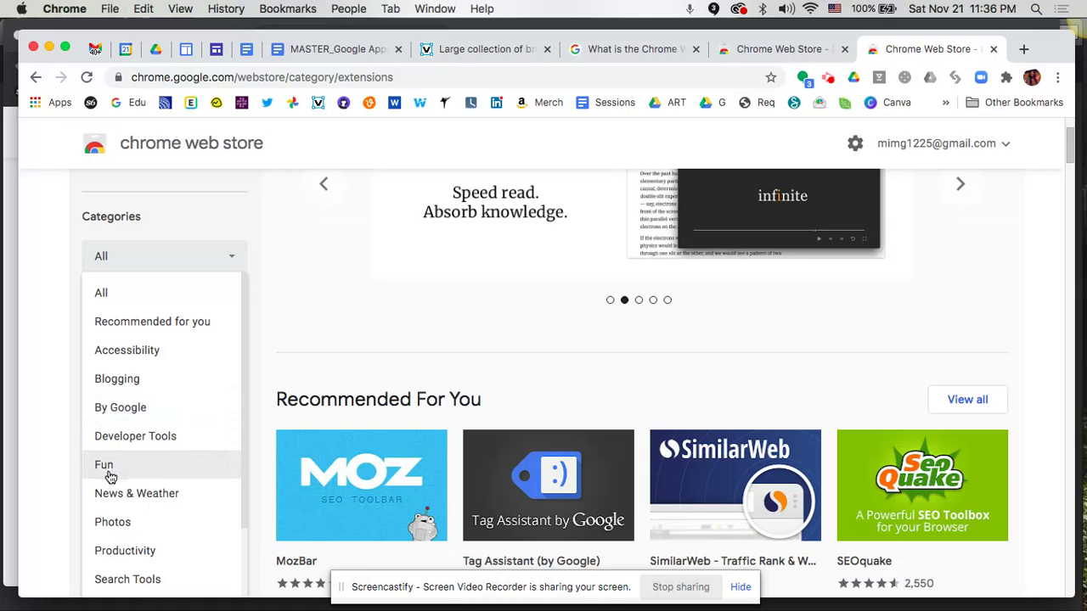
{"action": "scroll", "coordinate": [111, 474], "scroll_direction": "down", "scroll_amount": 2}
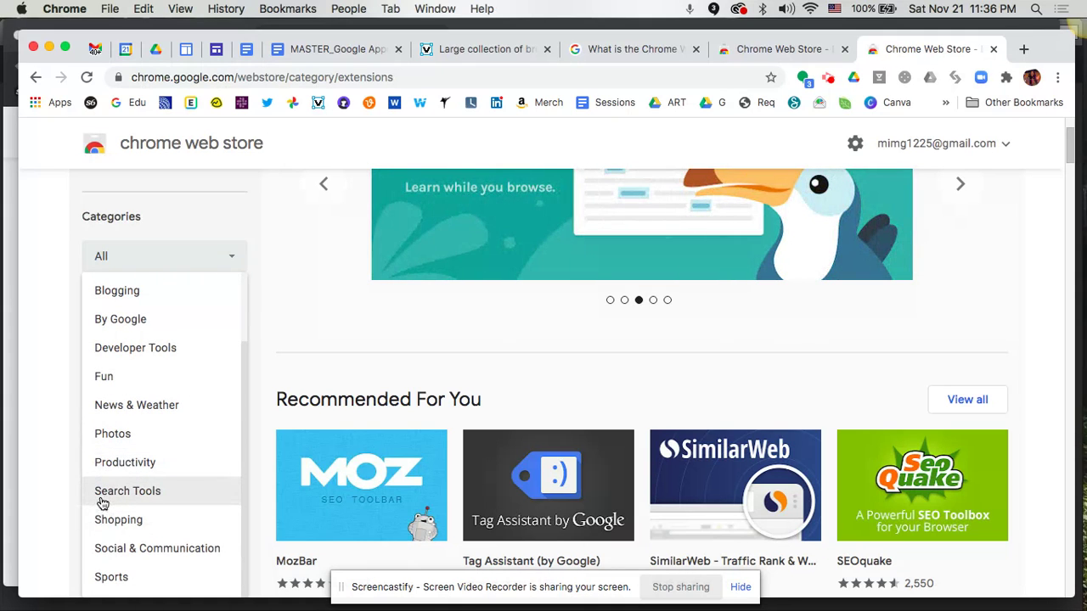
{"action": "scroll", "coordinate": [102, 501], "scroll_direction": "down", "scroll_amount": 4}
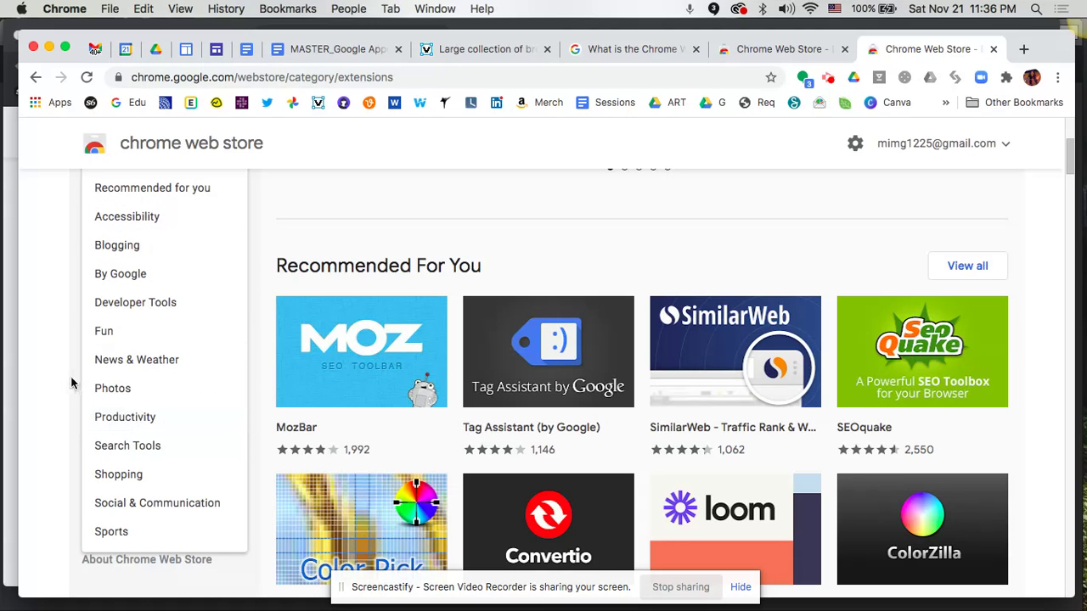
{"action": "scroll", "coordinate": [69, 381], "scroll_direction": "down", "scroll_amount": 3}
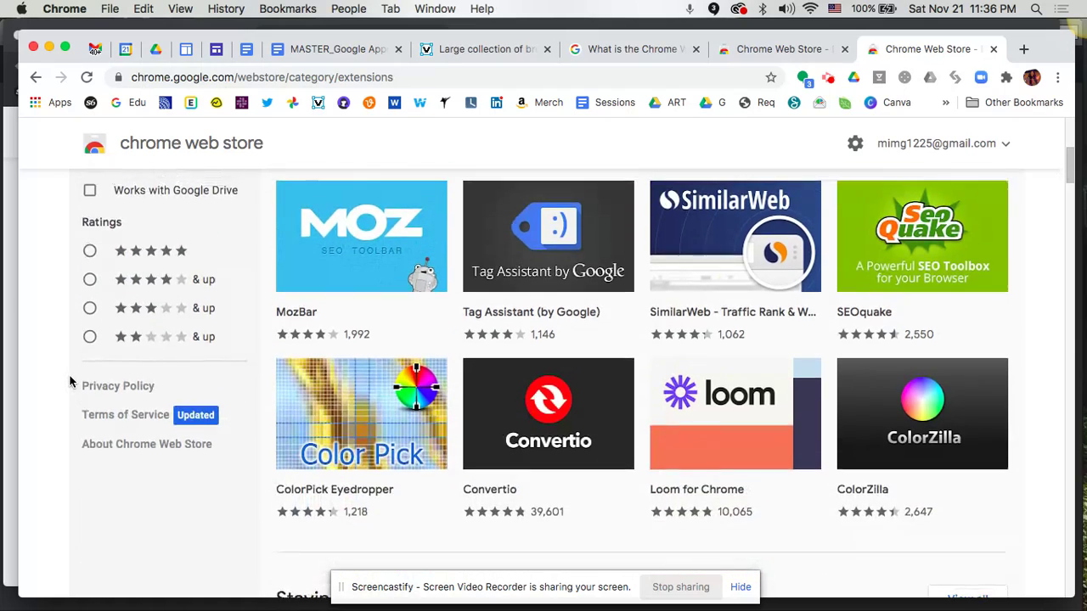
{"action": "scroll", "coordinate": [70, 382], "scroll_direction": "up", "scroll_amount": 8}
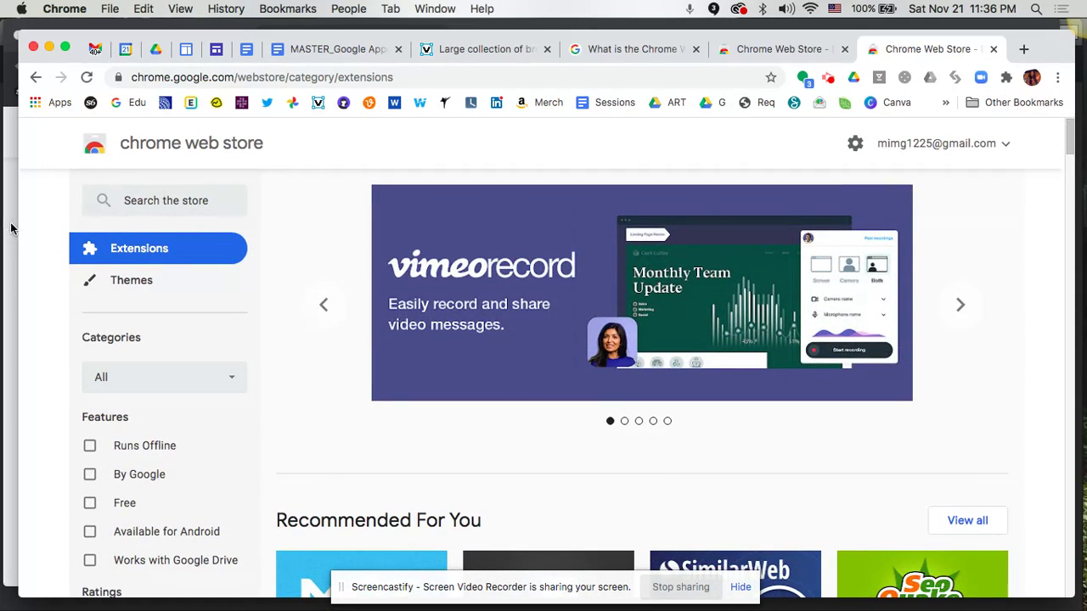
{"action": "key", "text": "super+grave"}
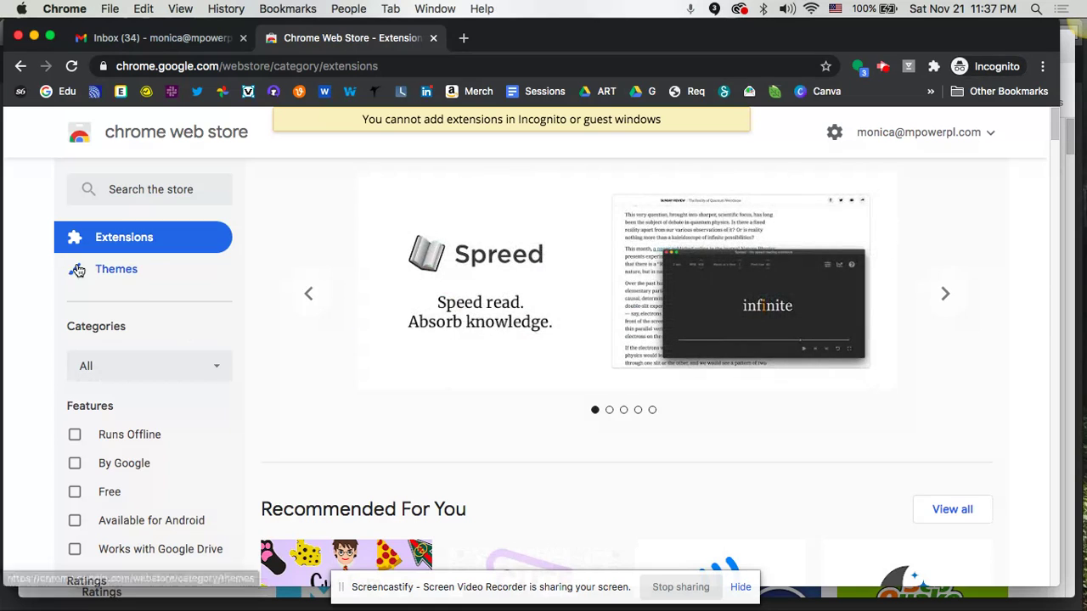
{"action": "scroll", "coordinate": [40, 404], "scroll_direction": "down", "scroll_amount": 1}
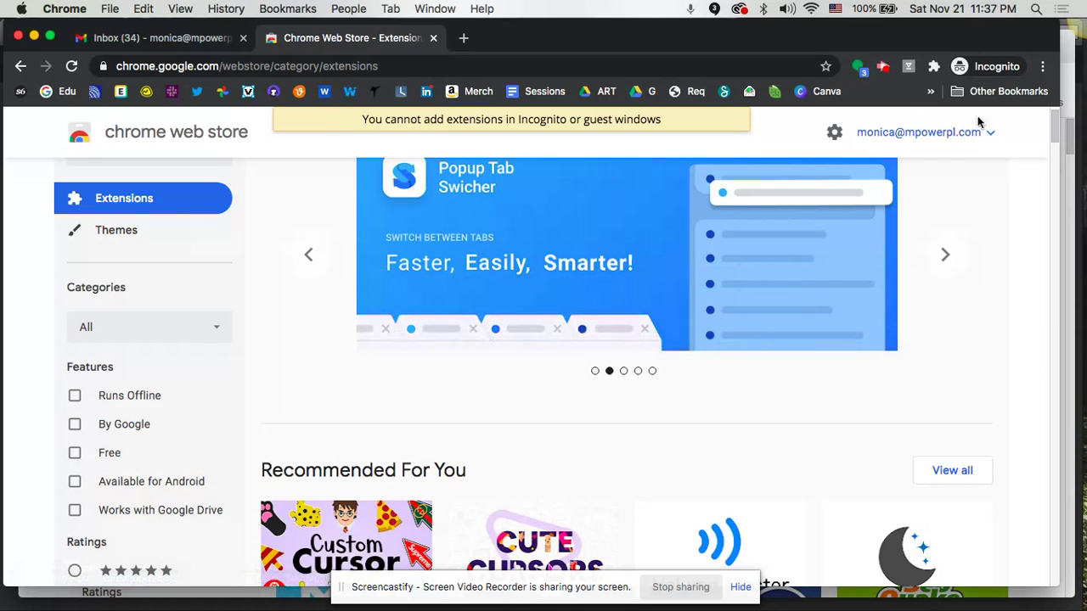
{"action": "left_click", "coordinate": [1078, 86]}
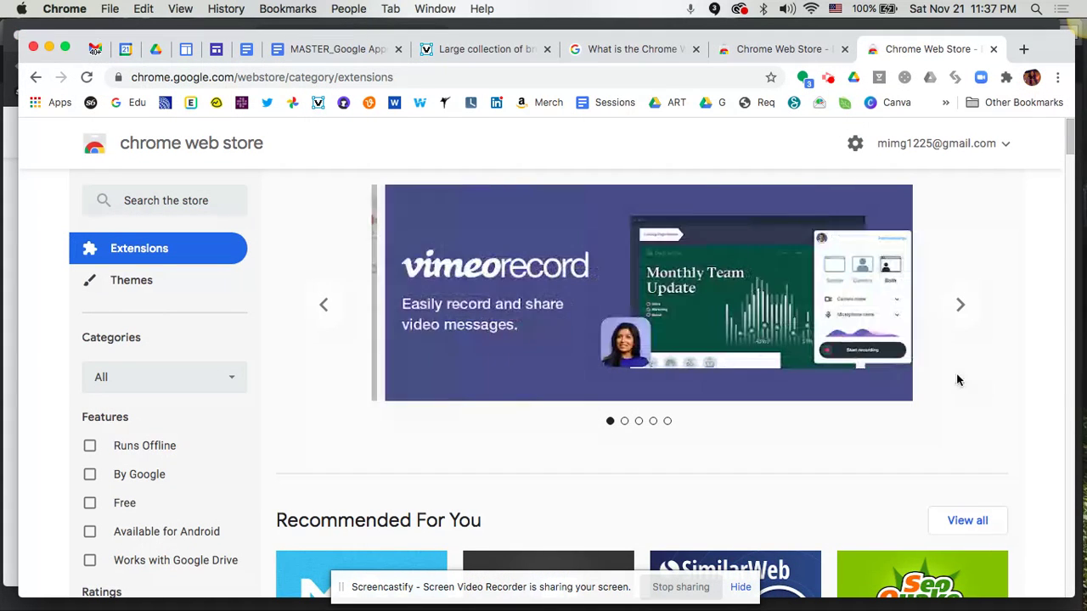
{"action": "mouse_move", "coordinate": [747, 373]}
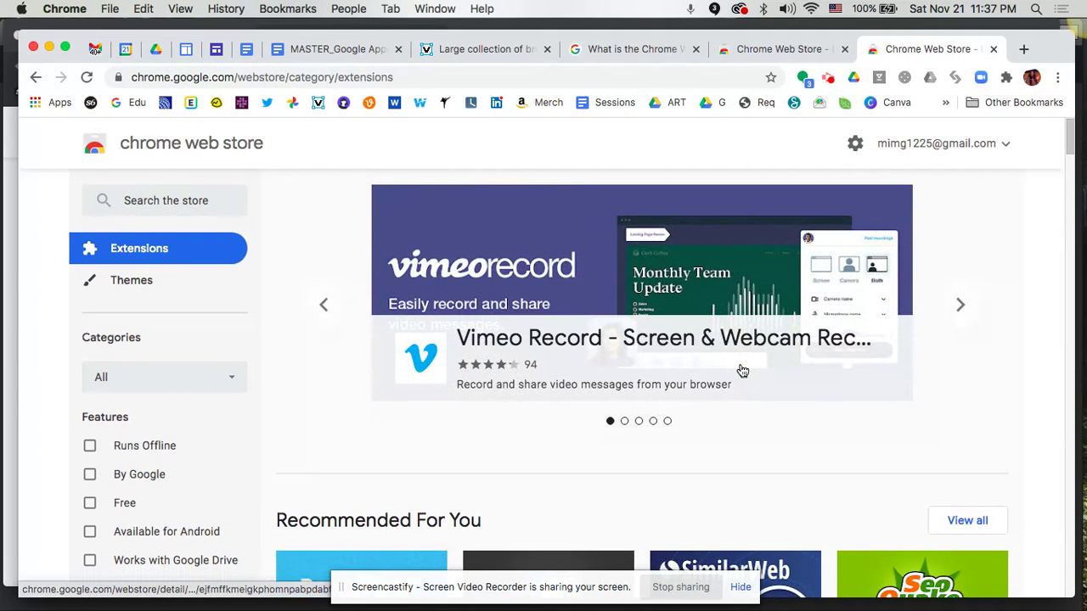